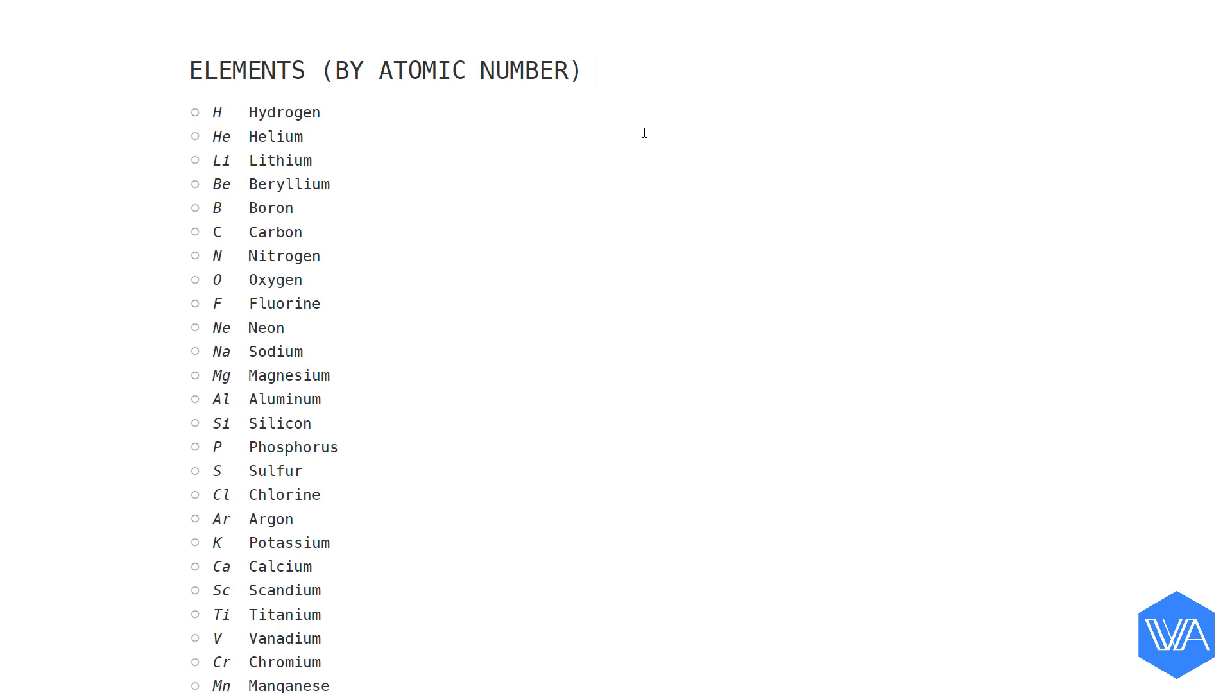
- Run nb to number the elements 1–109, check the list's end, then undo and redo it
key(ctrl+shift+x)
text(nb)
key(Return)
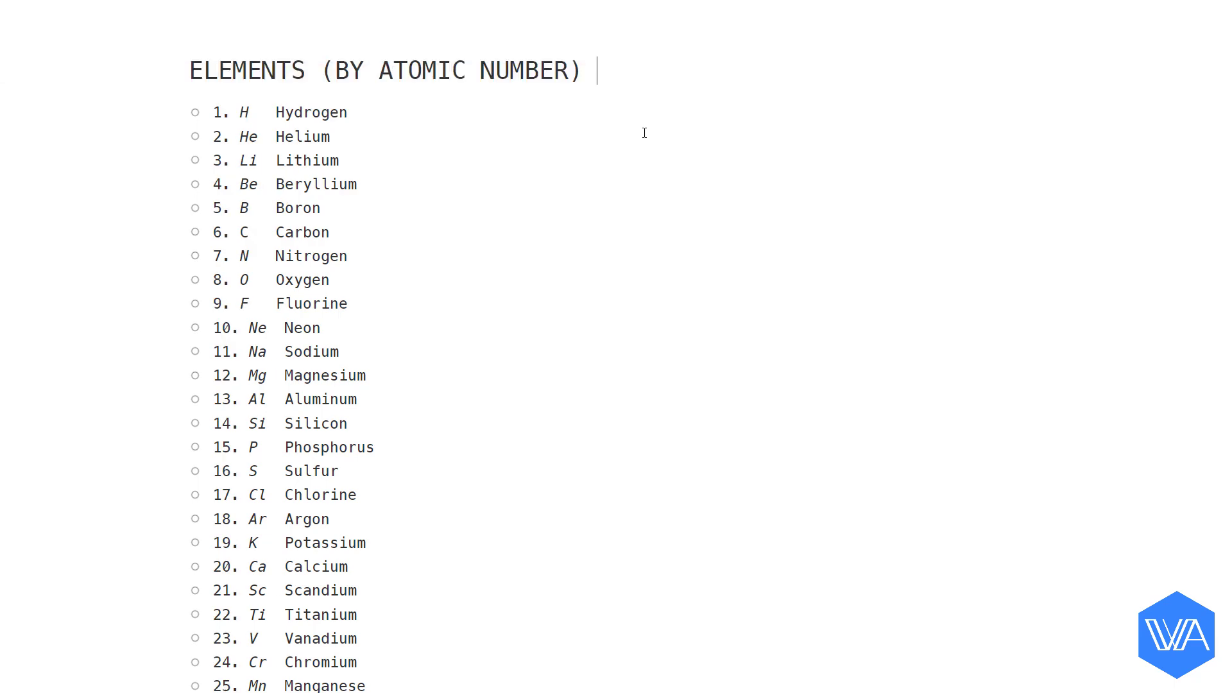
scroll(644, 132, down, 15)
scroll(644, 133, down, 20)
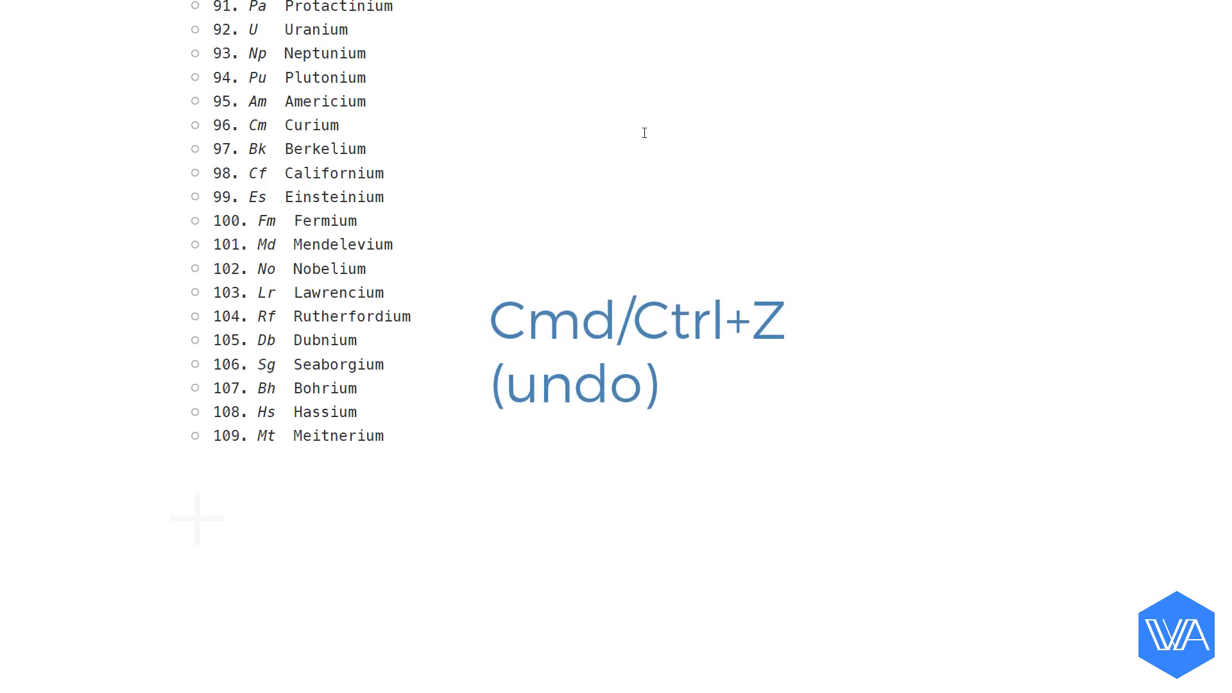
key(ctrl+z)
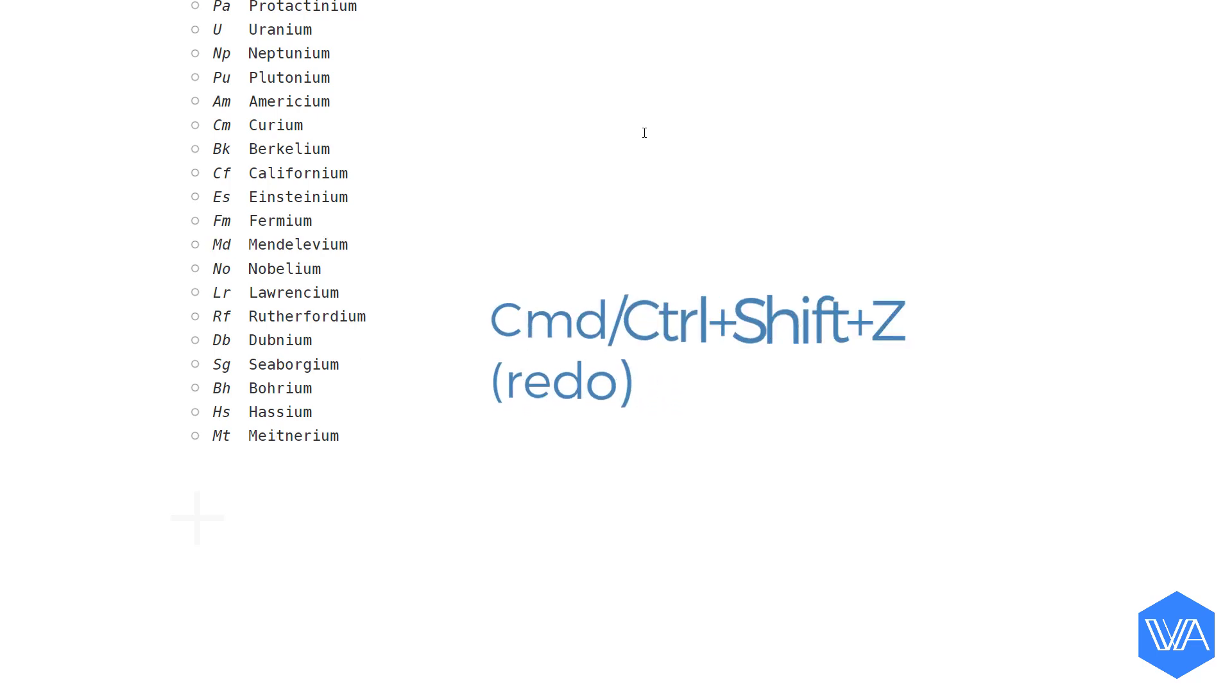
key(ctrl+shift+z)
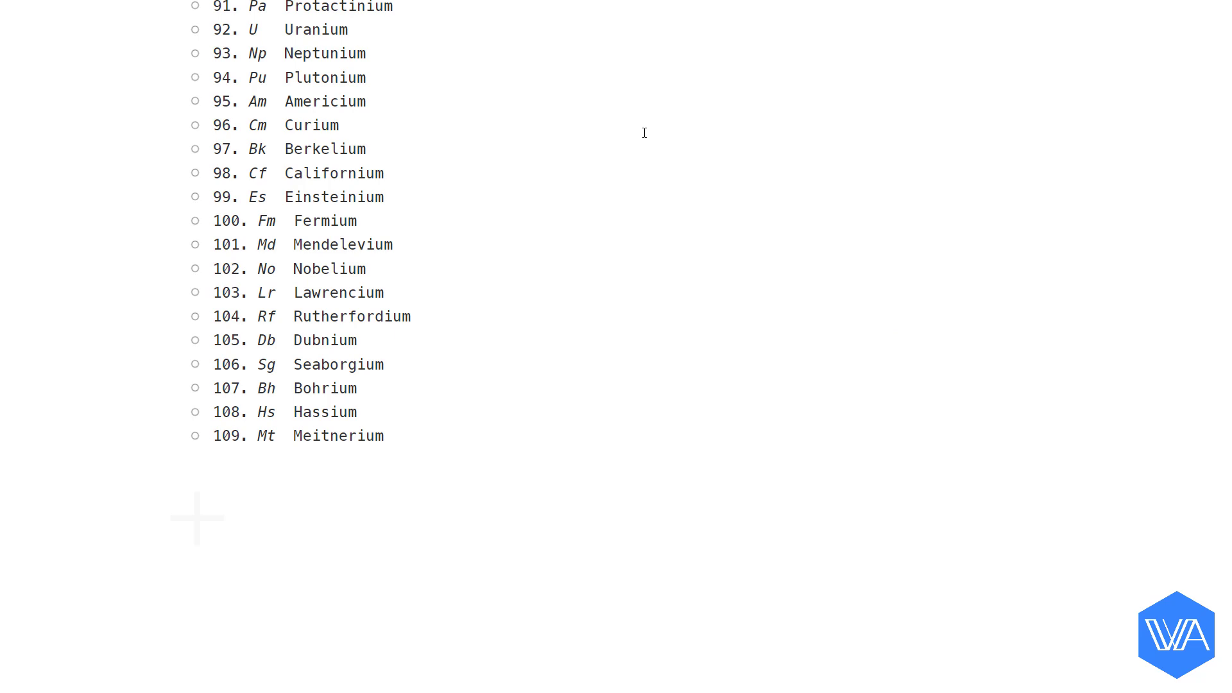
- Run nb on the numbered list and confirm clearing all the numbering
key(ctrl+shift+x)
text(nb)
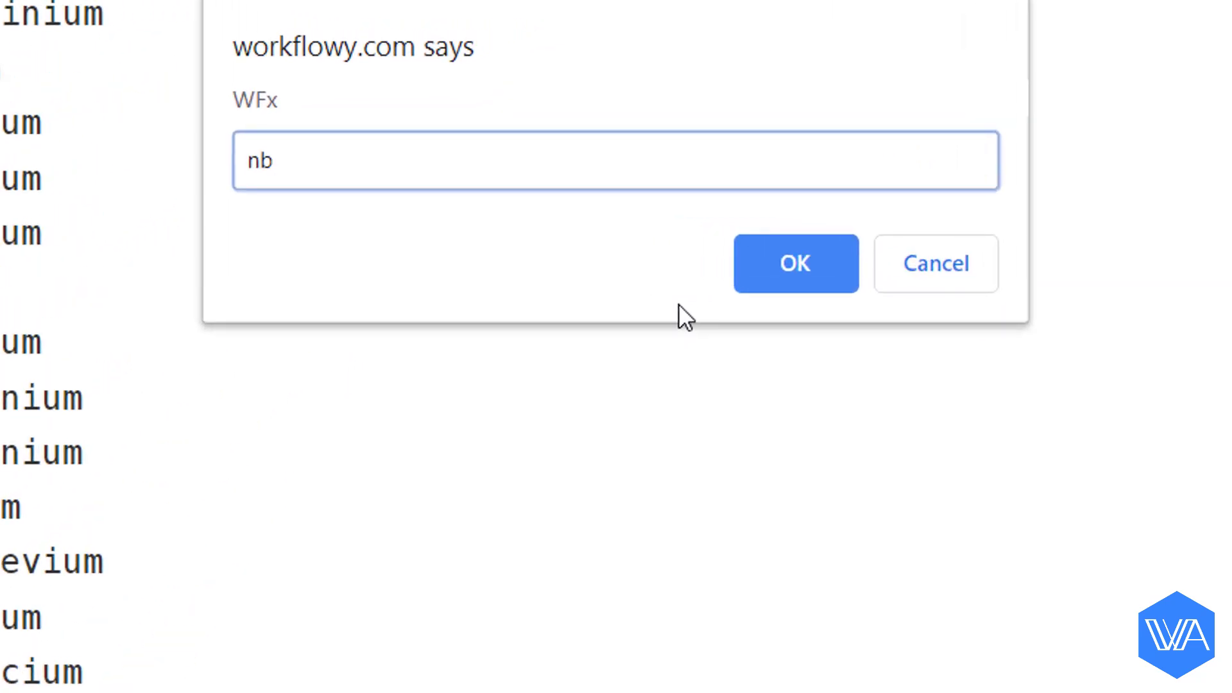
key(Return)
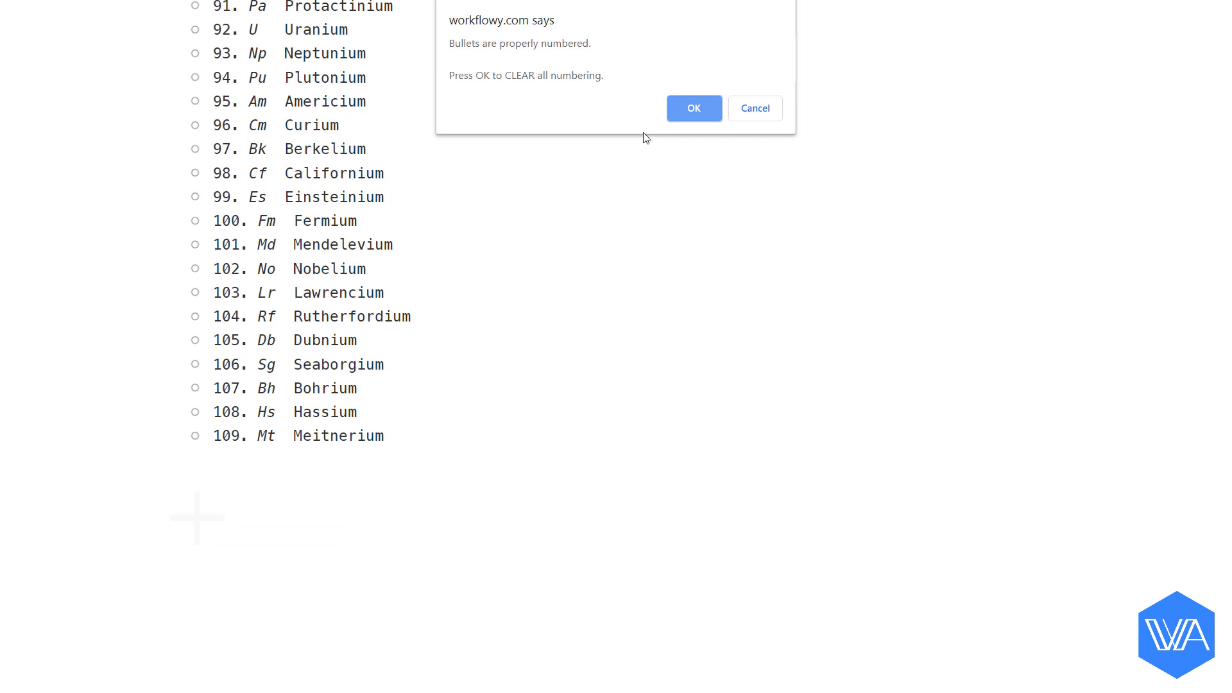
key(Escape)
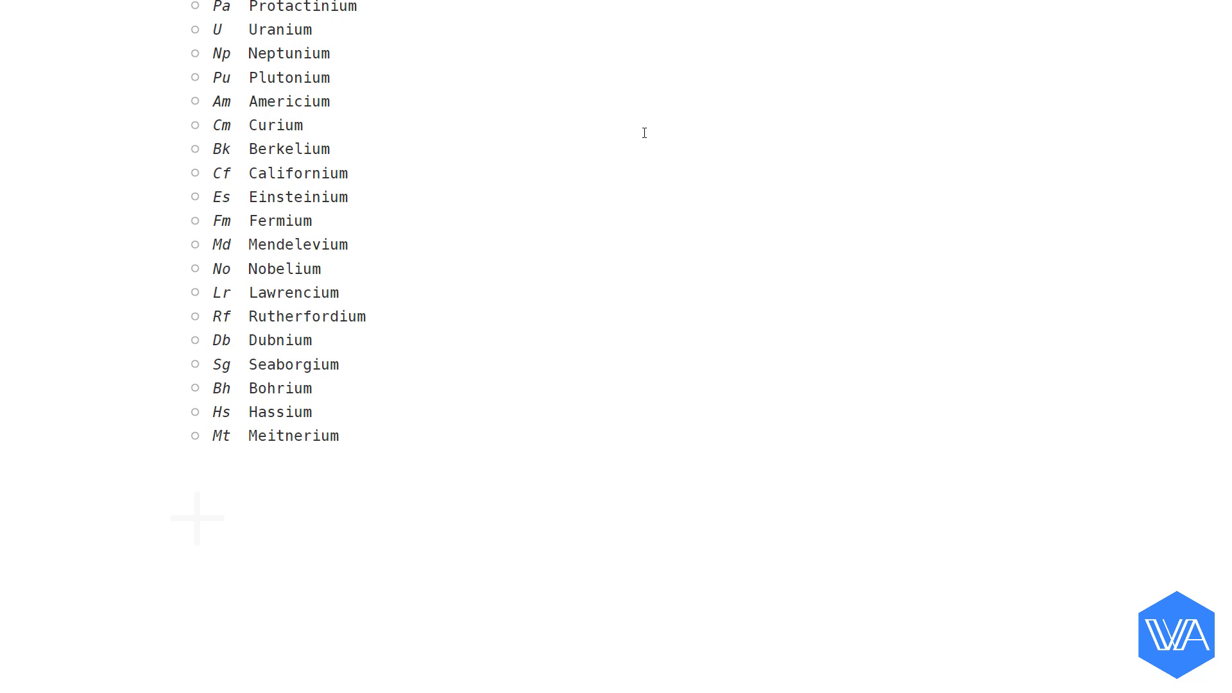
scroll(644, 133, up, 20)
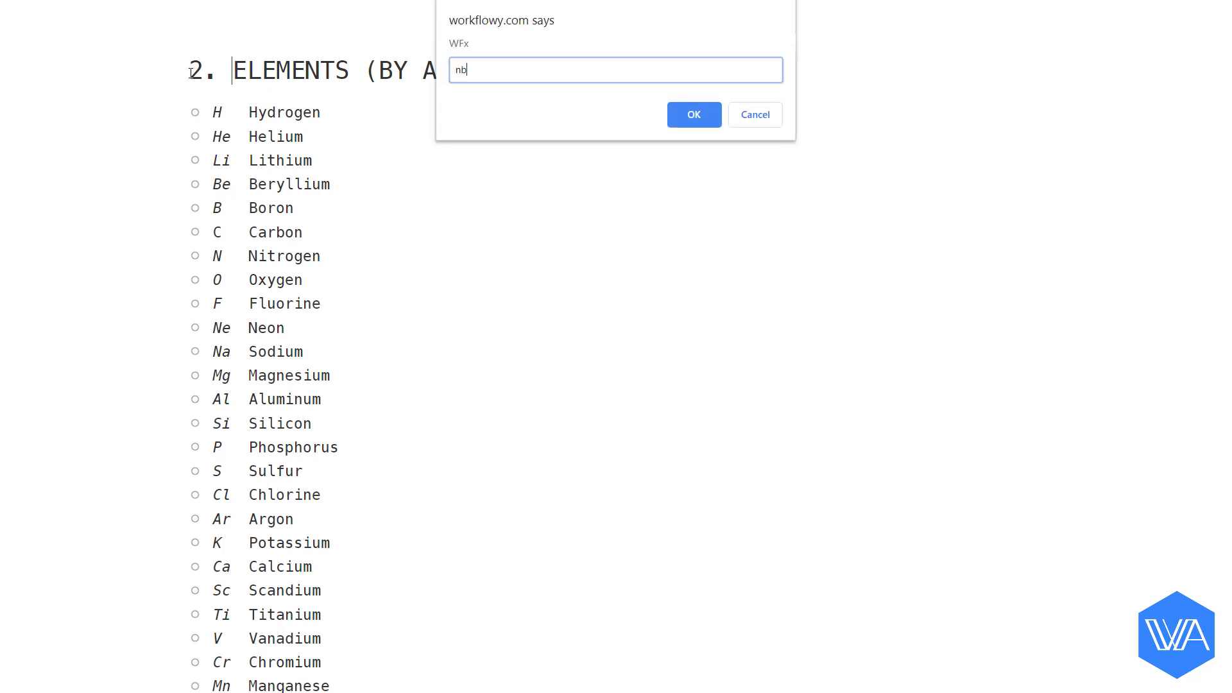
- Run nb under the '2.' heading so the elements read 2.1., 2.2., and onward
key(Return)
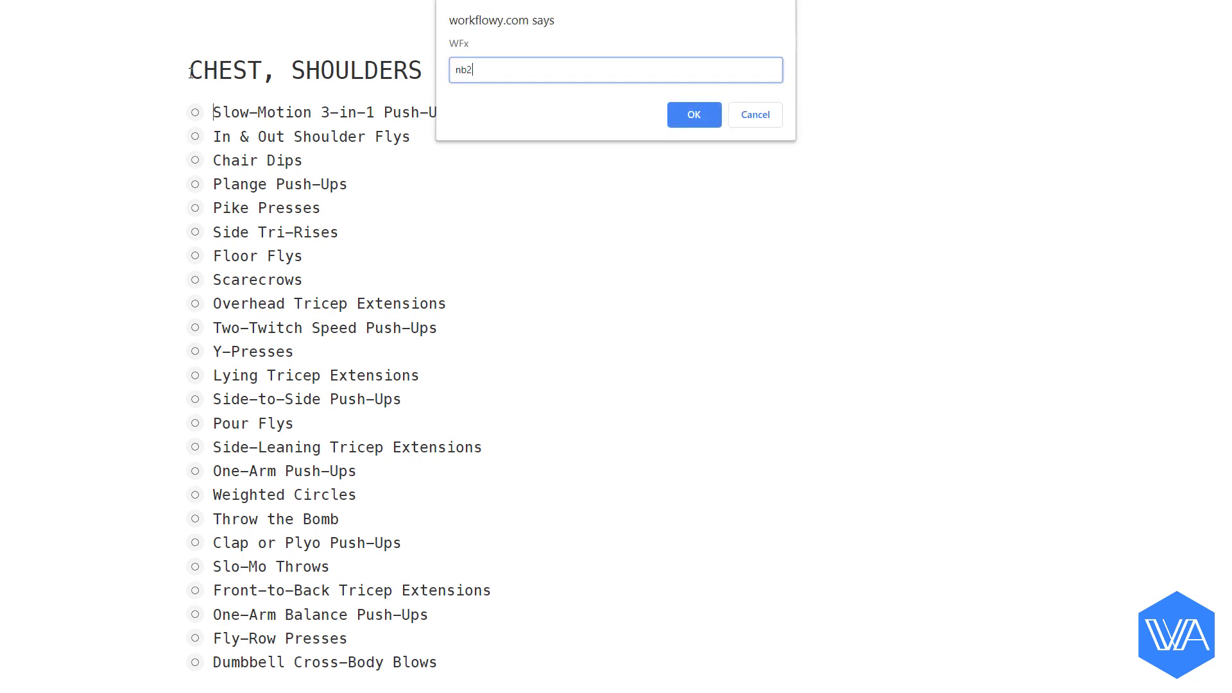
- Run nb2 to give the 24 exercises two-digit numbers 01 to 24
key(Return)
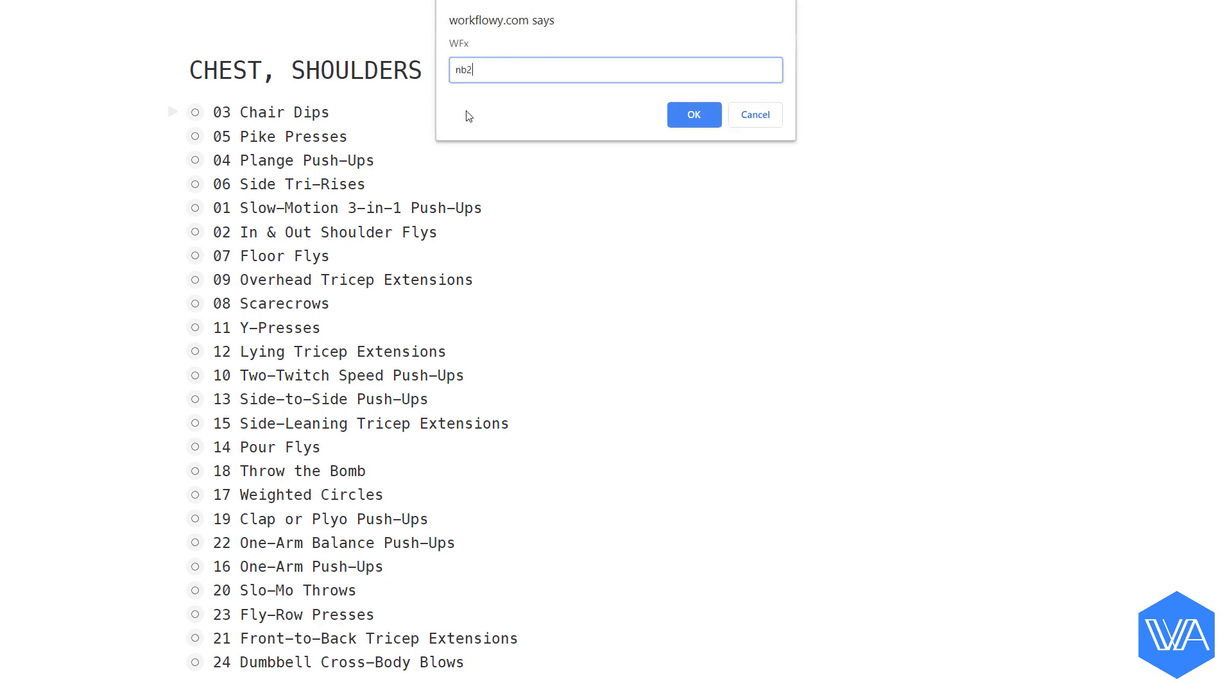
- Run nb2 again so the reordered exercises read 01–24 from top to bottom
key(Return)
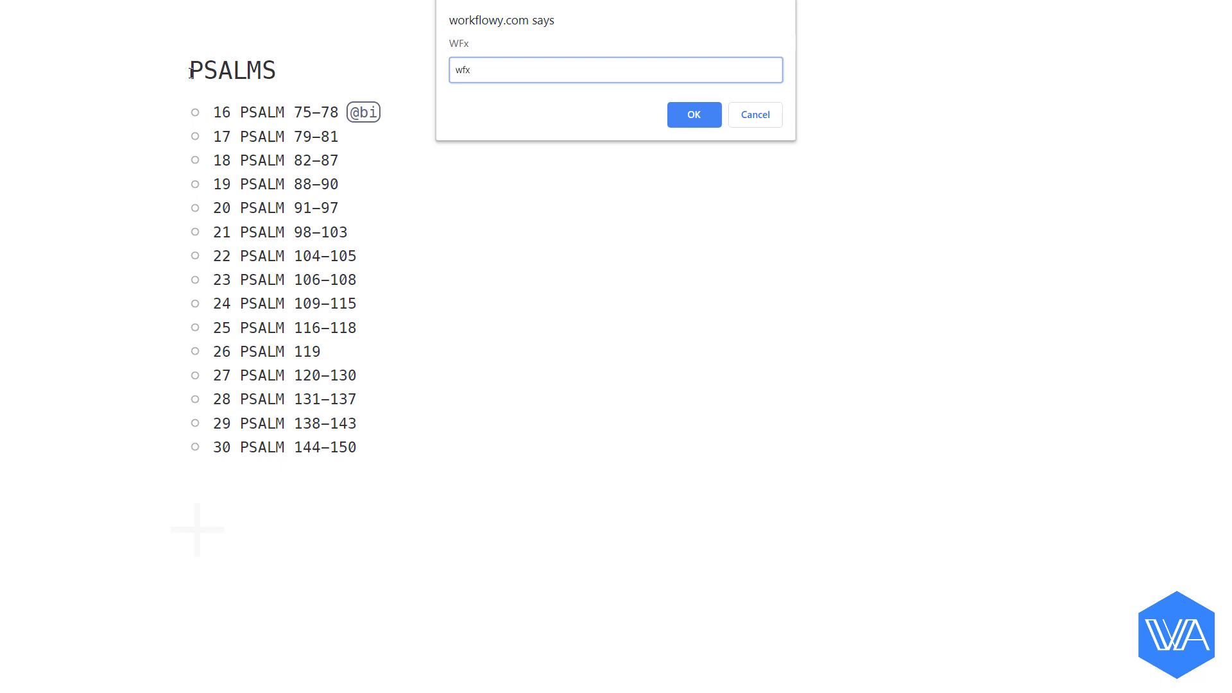
- Run the wfx command to jump from PSALMS to the WFx video list
key(Return)
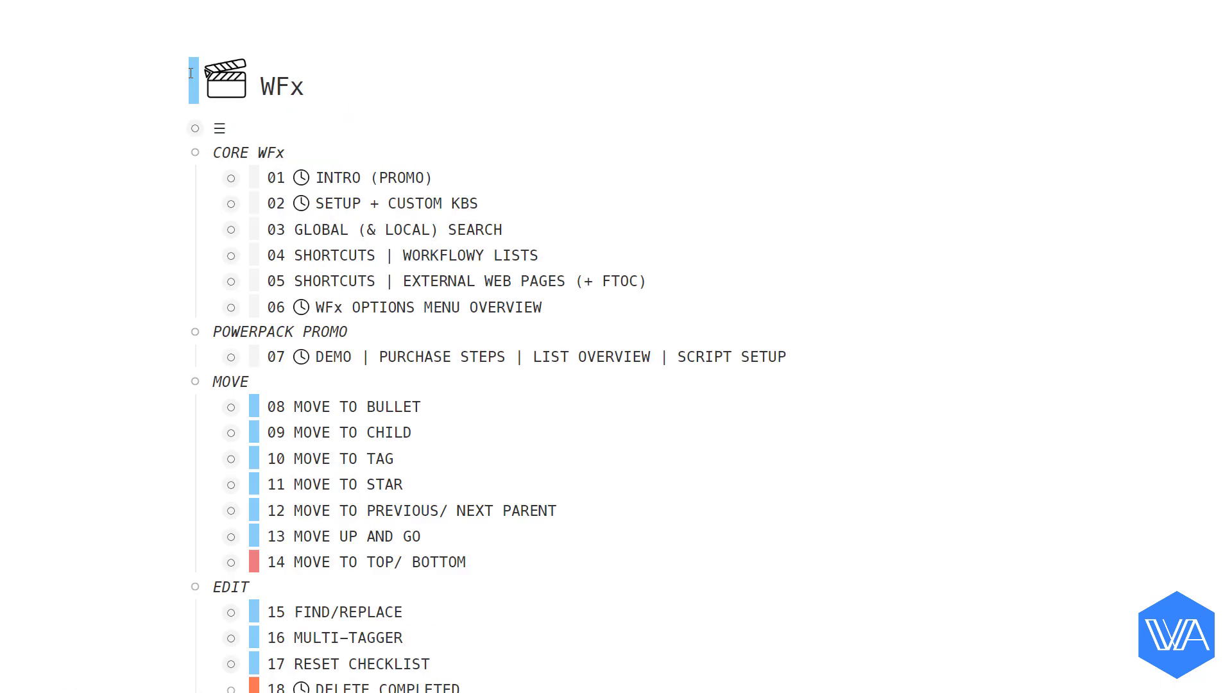
- Replace numbers 14 and 18 with -- and complete MOVE TO TOP/ BOTTOM and DELETE COMPLETED
scroll(191, 73, down, 8)
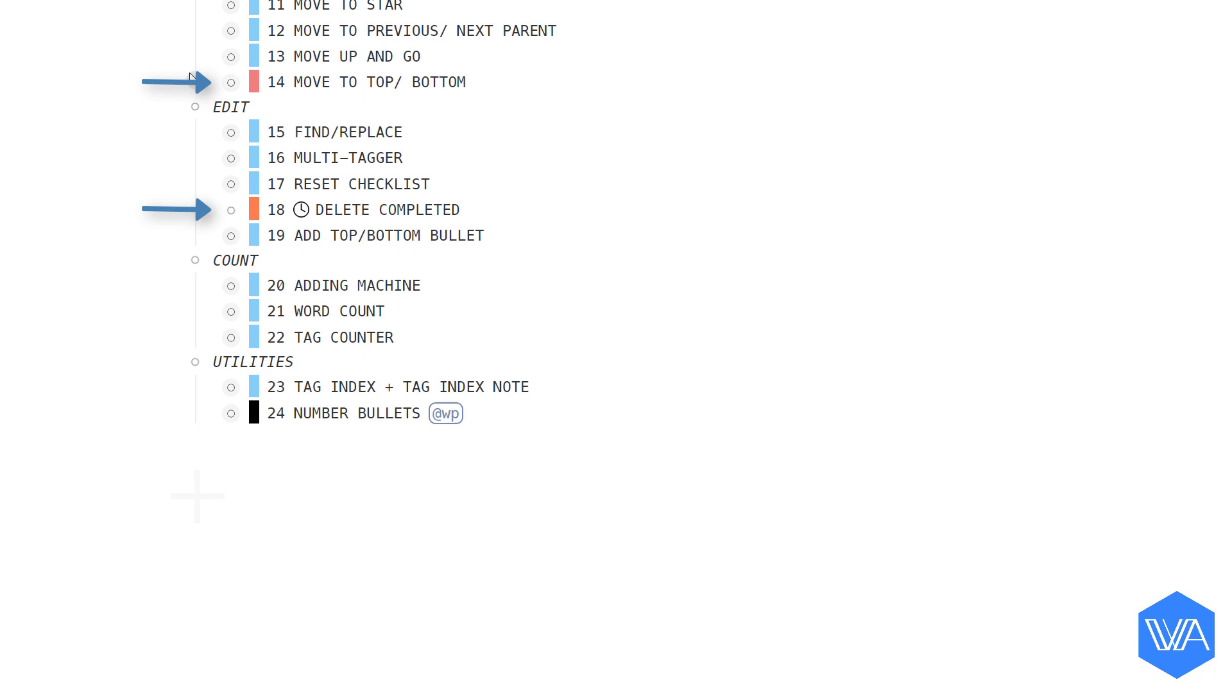
double_click(276, 82)
text(--)
double_click(276, 210)
text(--)
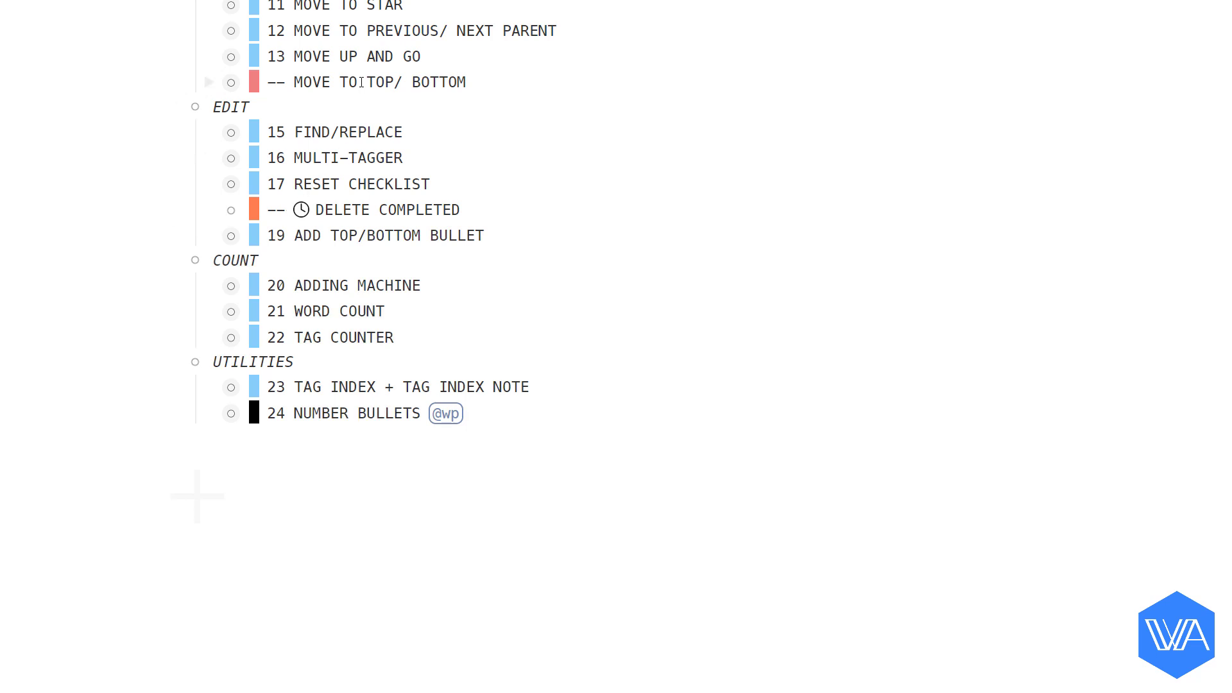
ctrl+click(361, 213)
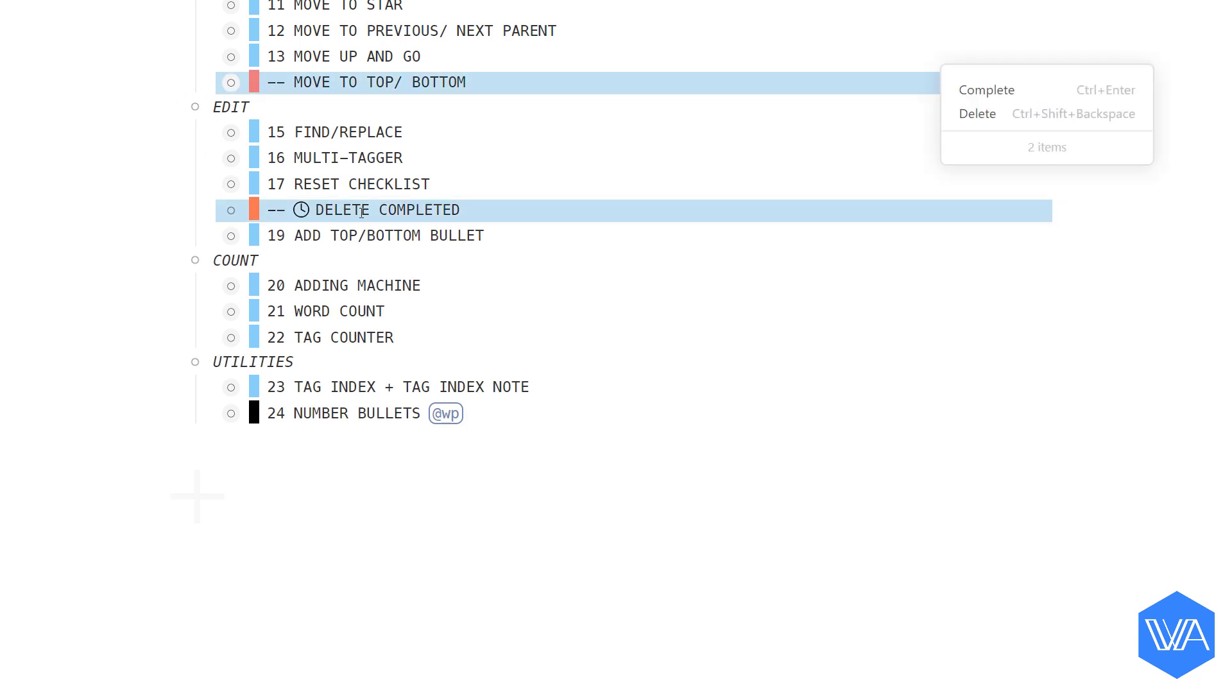
key(ctrl+Return)
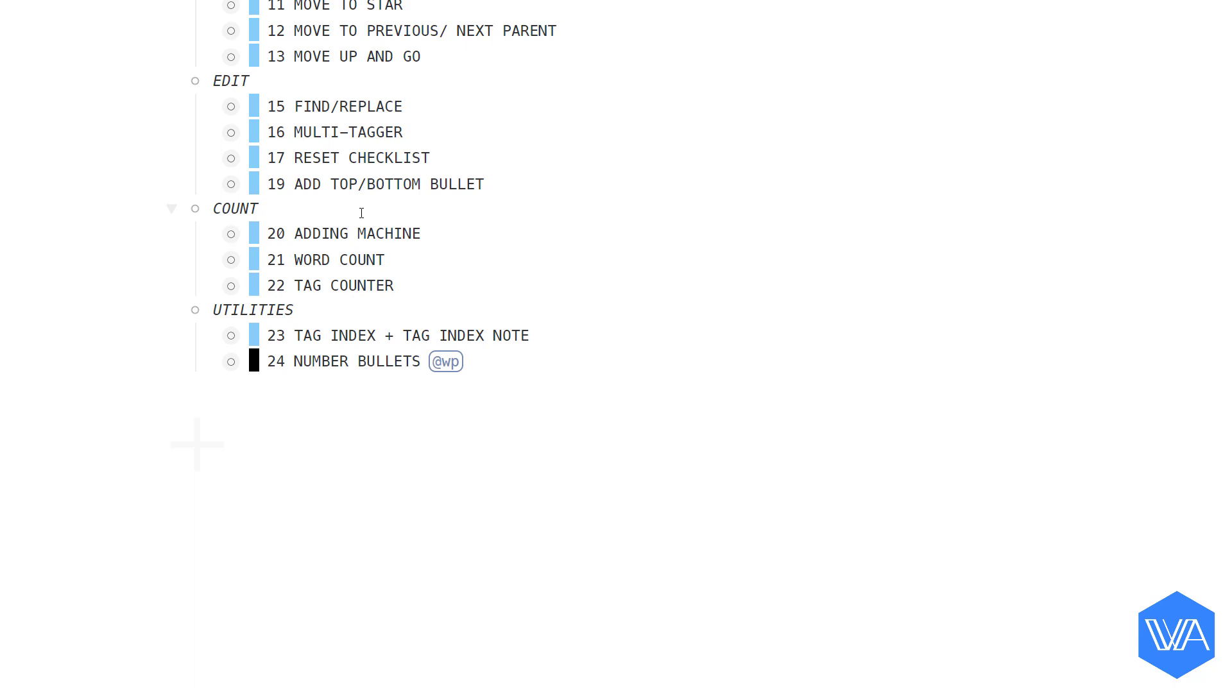
- Run nb from the top of the WFx list to number its top-level sections
scroll(361, 214, up, 6)
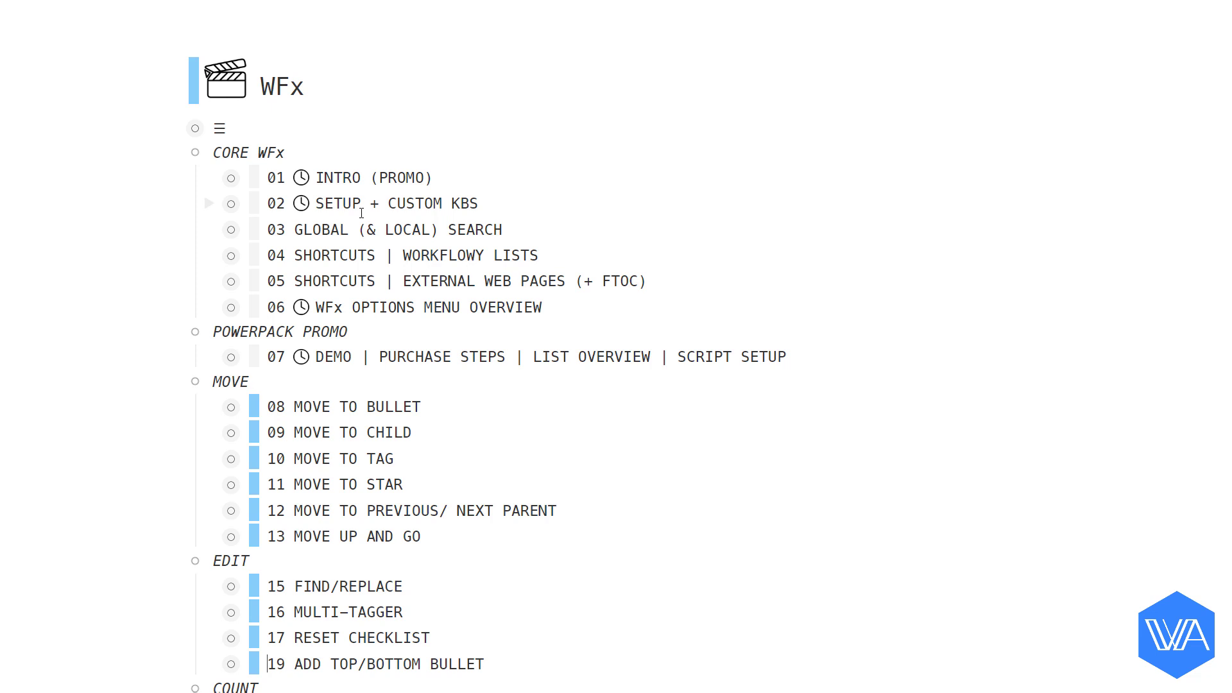
key(ctrl+semicolon)
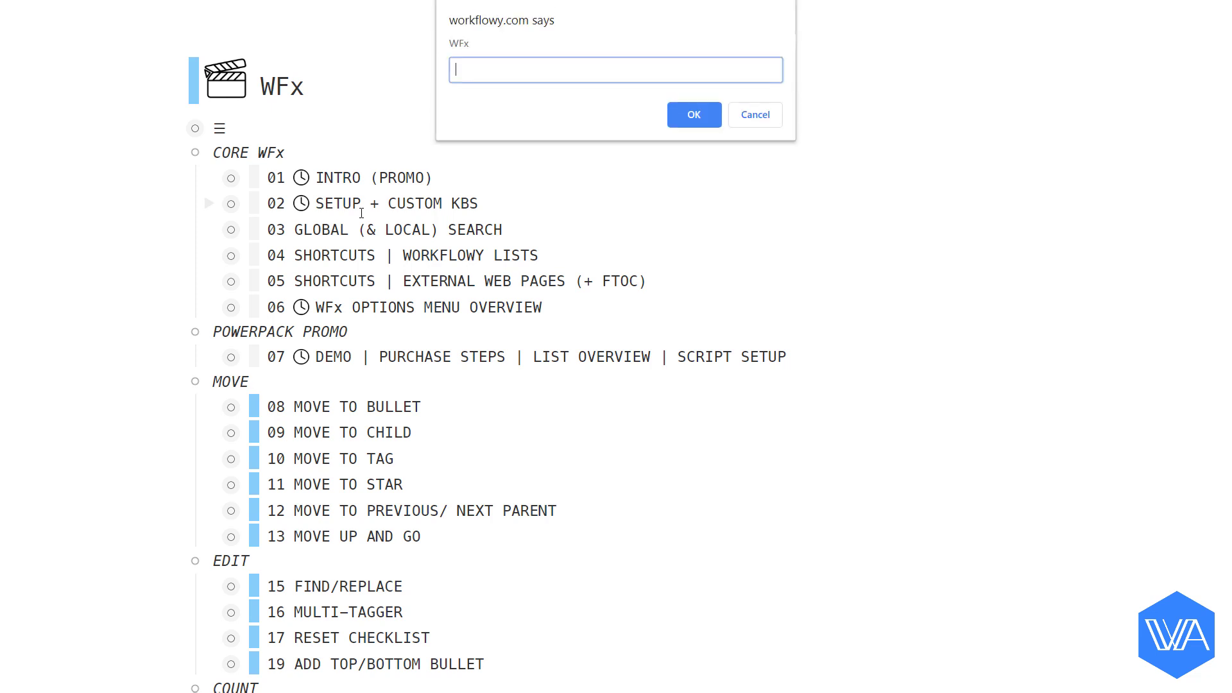
text(nb)
key(Return)
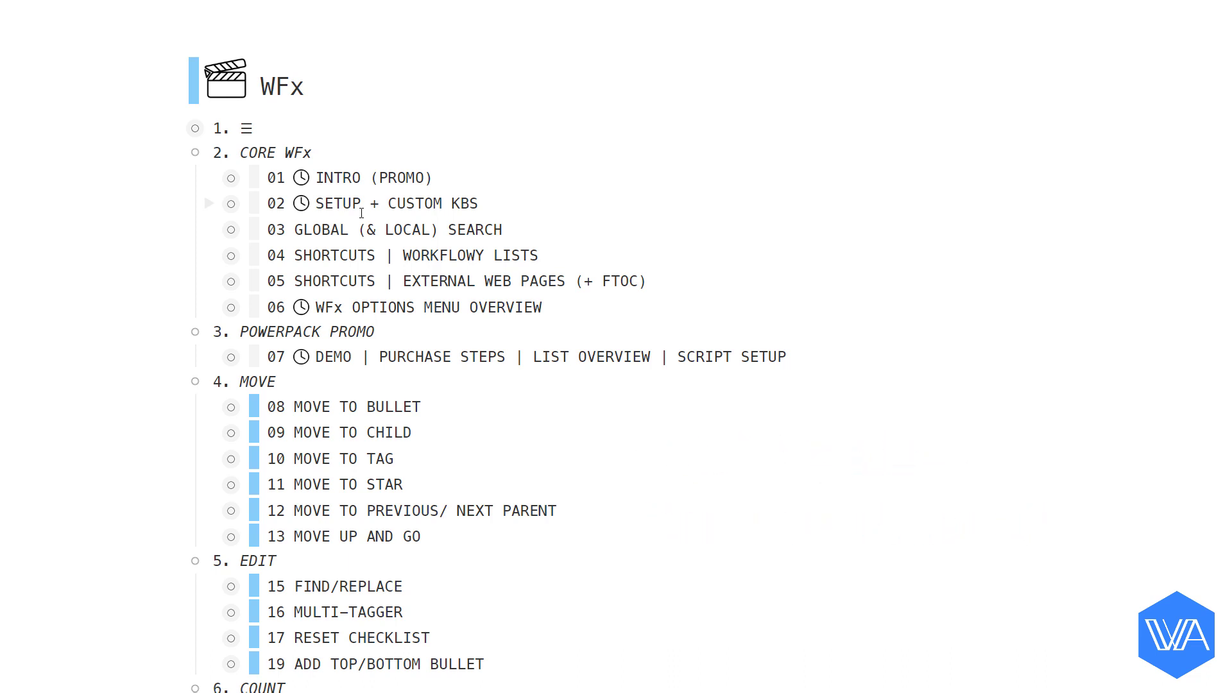
- Run the msg command from the WFx prompt
key(ctrl+alt+w)
text(msg)
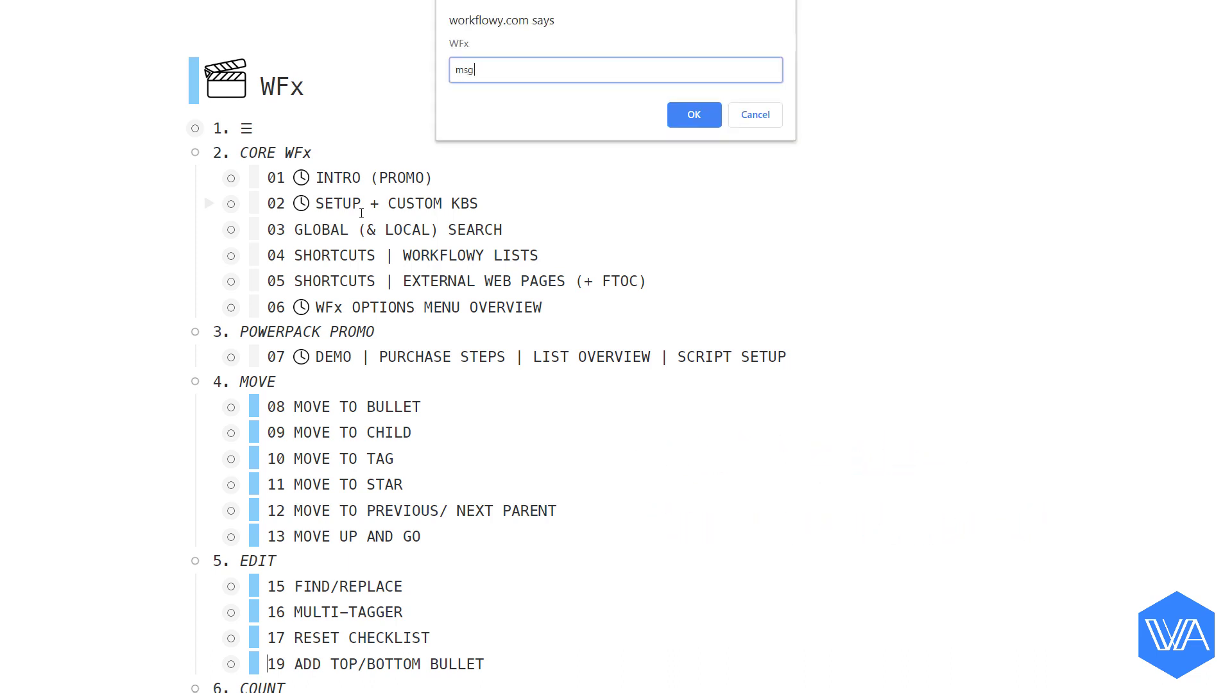
key(Return)
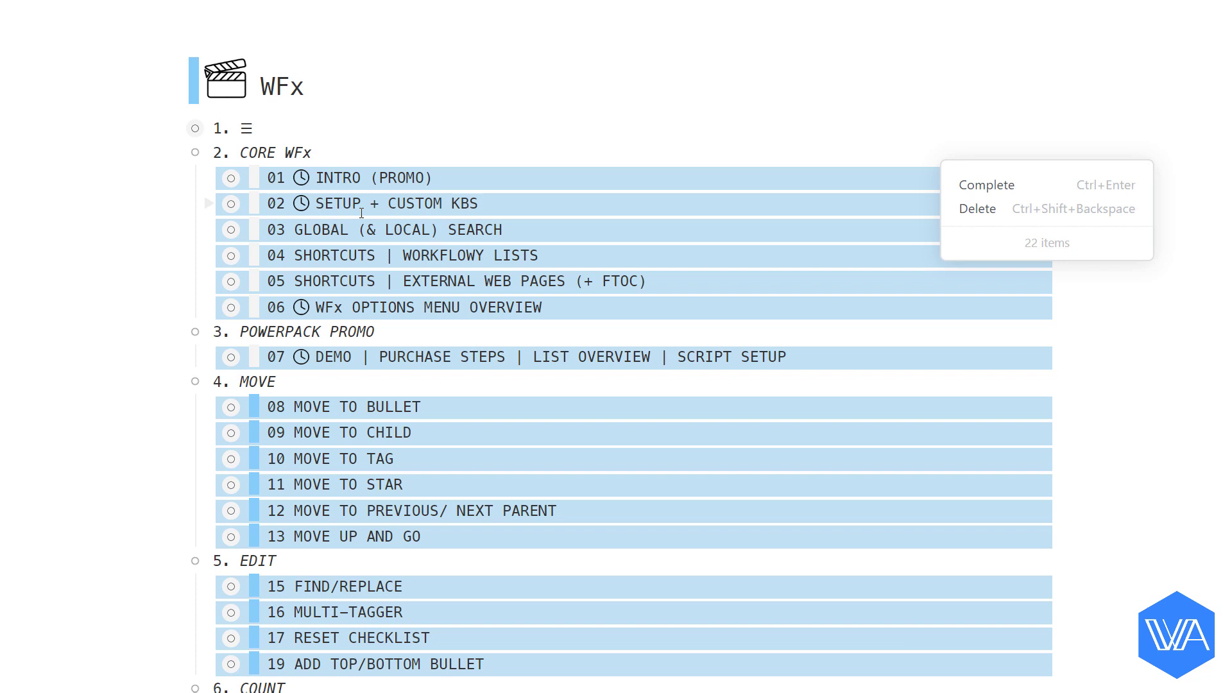
- Run nb2 on the 22 selected videos so they number 01–17 consecutively, dropping section numbers
key(ctrl+alt+w)
text(nb2)
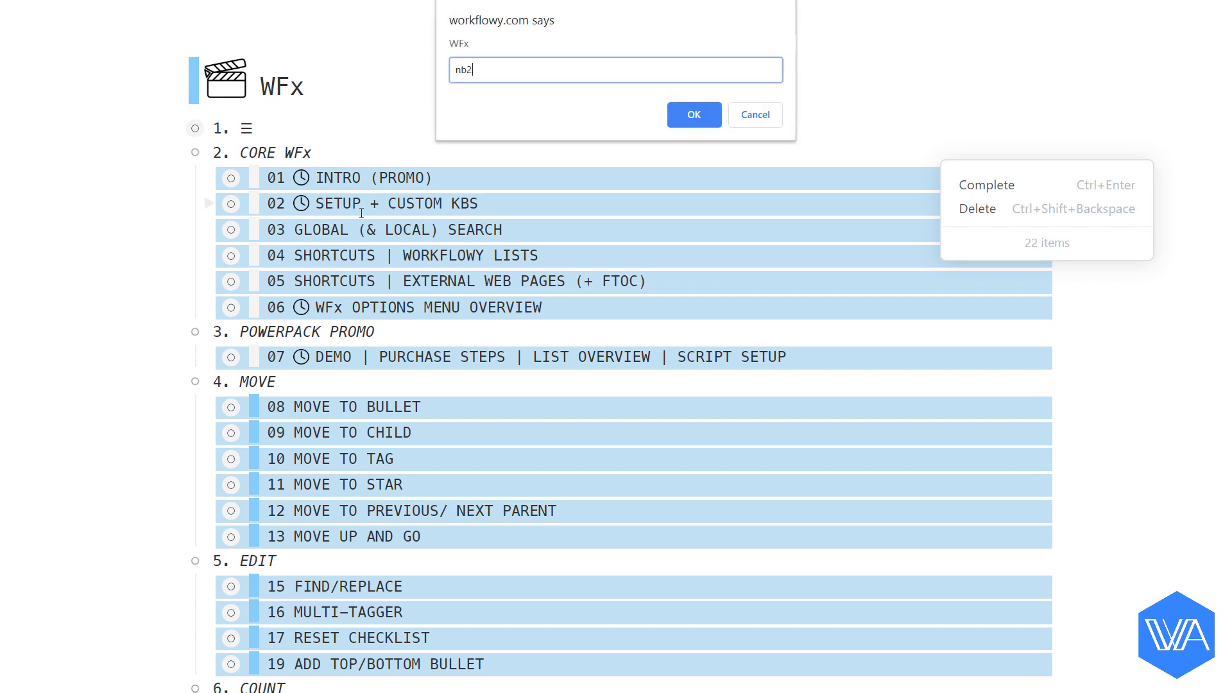
key(Return)
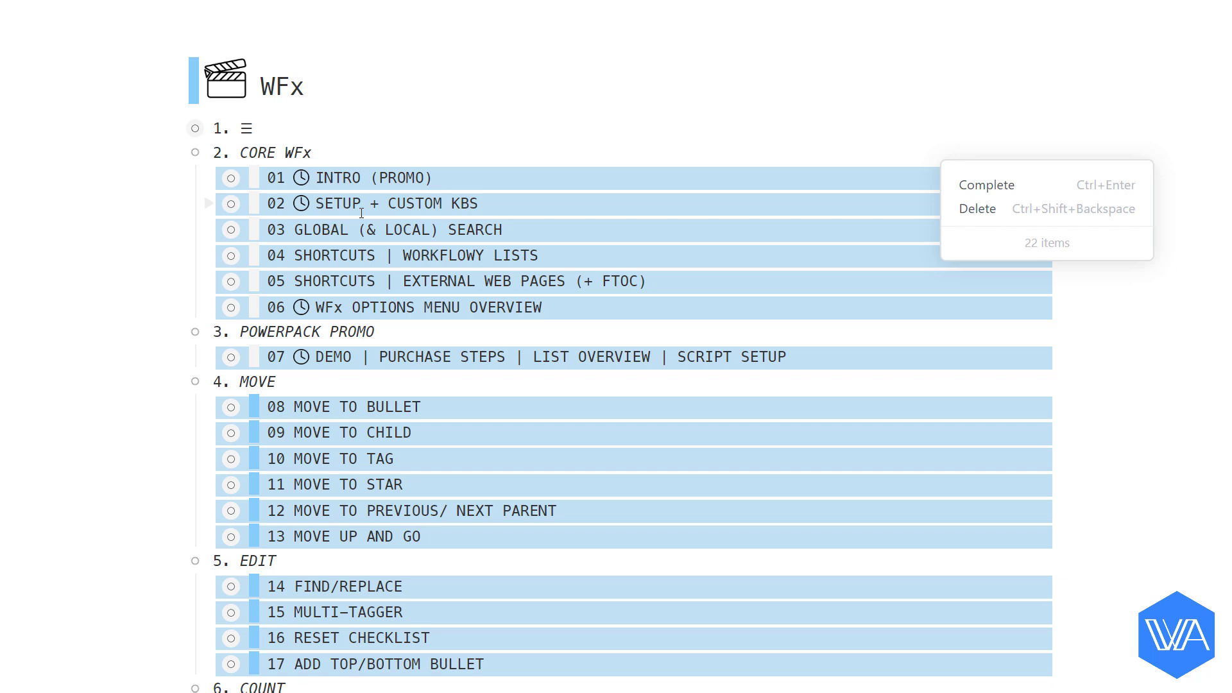
key(Escape)
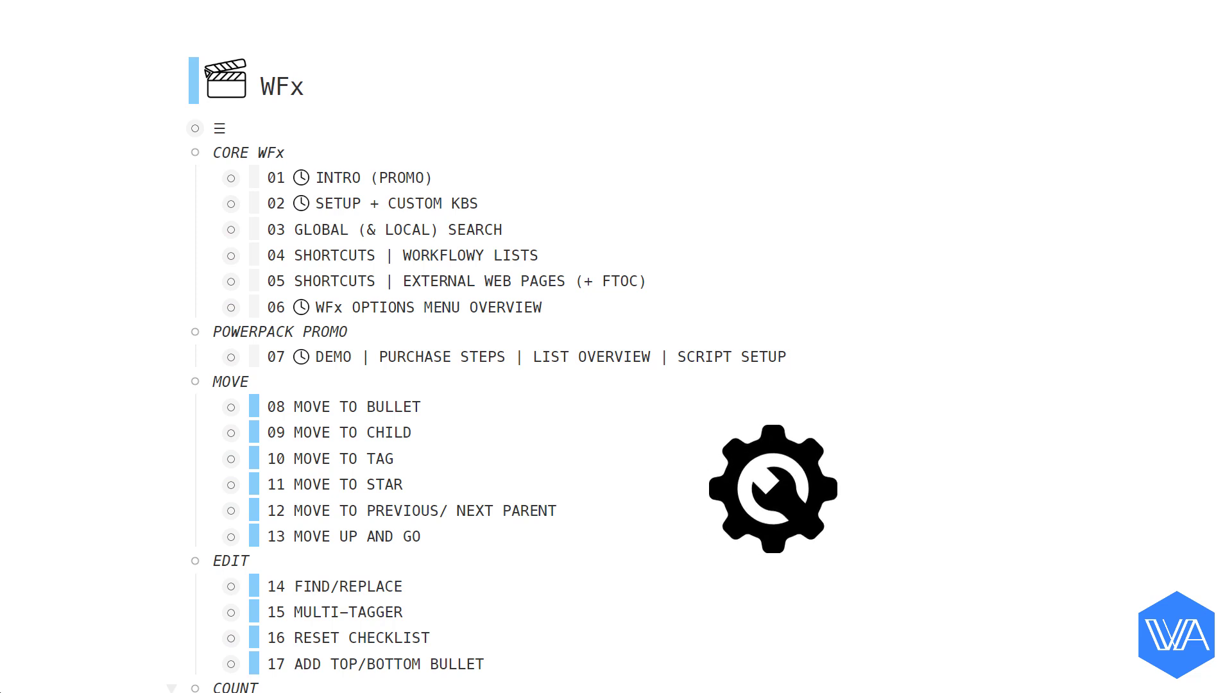
- Run raw, then wfs to save numberBulletsPad as a WFx command with shortcut nb2
key(ctrl+shift+o)
text(raw)
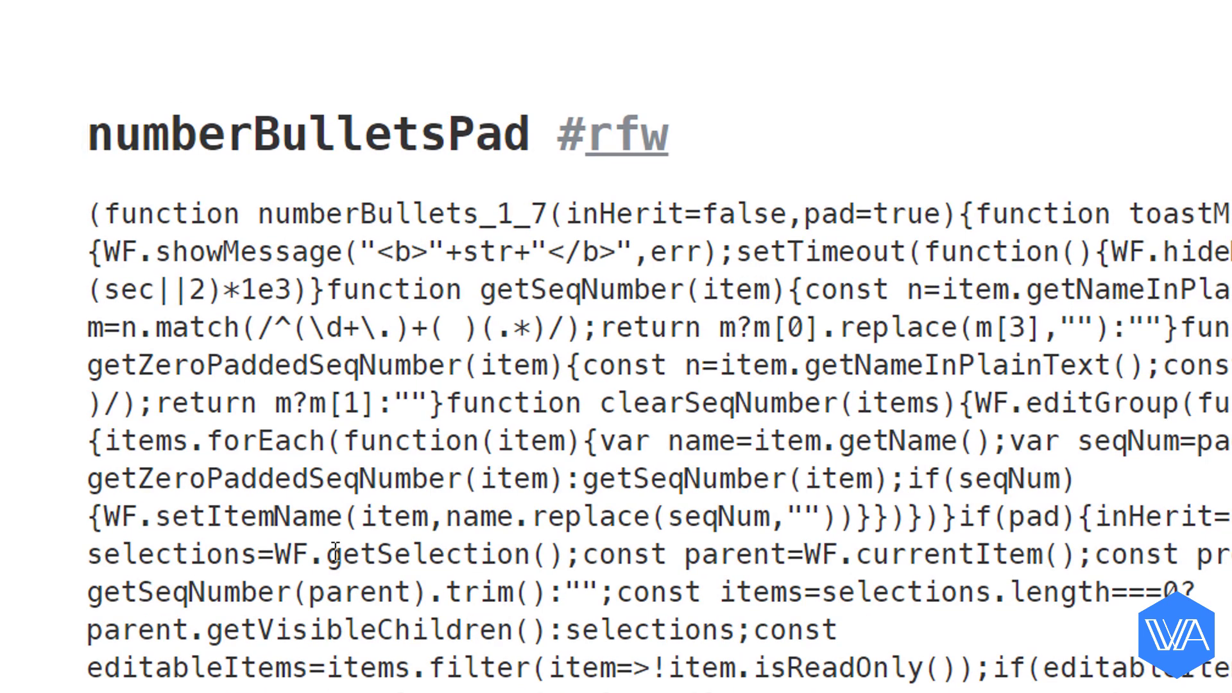
key(alt+x)
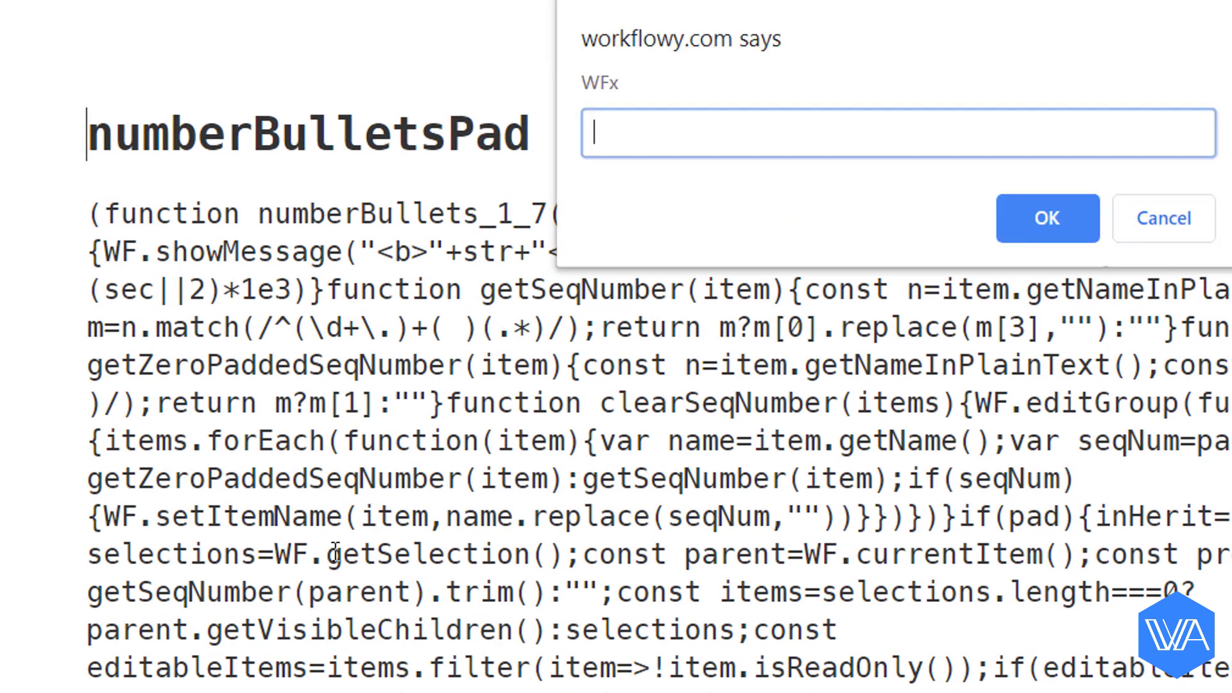
text(wfs)
key(Return)
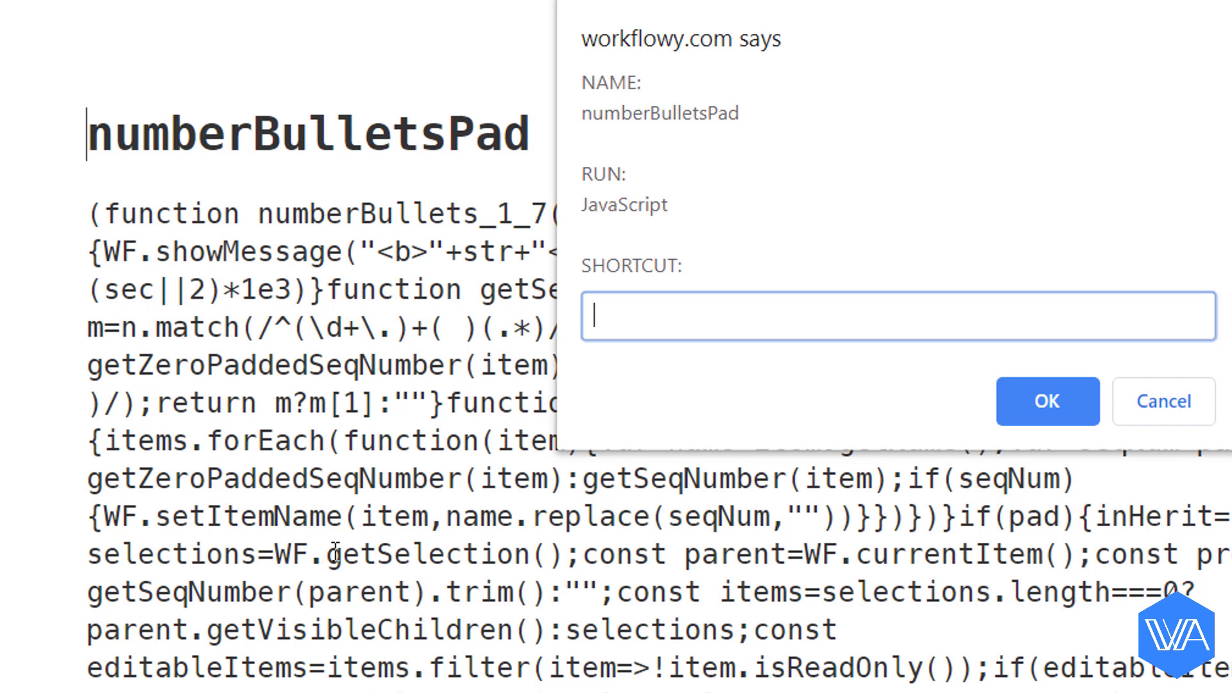
text(nb2)
key(Return)
key(Return)
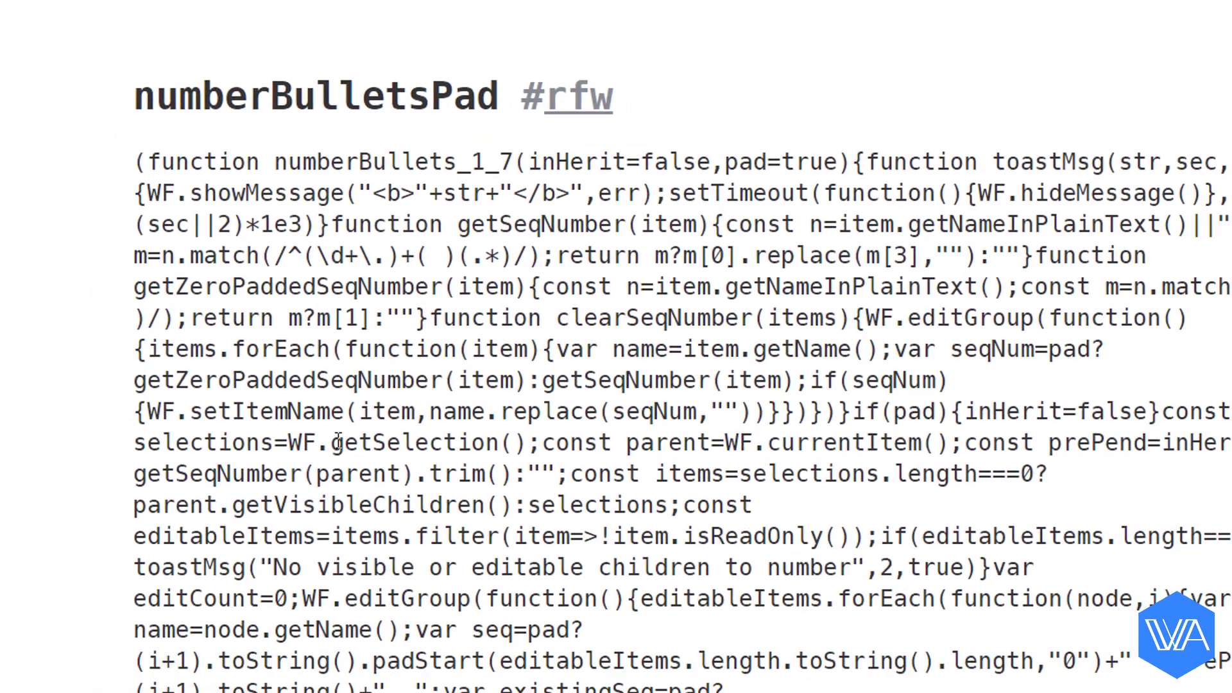